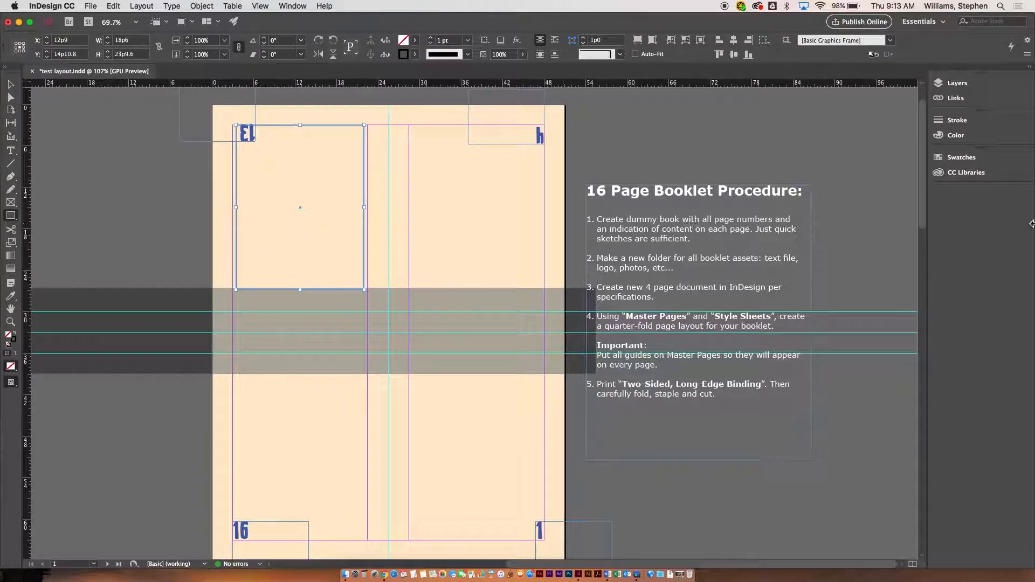
# Fill the selected top-left frame with a dark green from the colour spectrum.
pyautogui.click(952, 136)
pyautogui.click(855, 187)
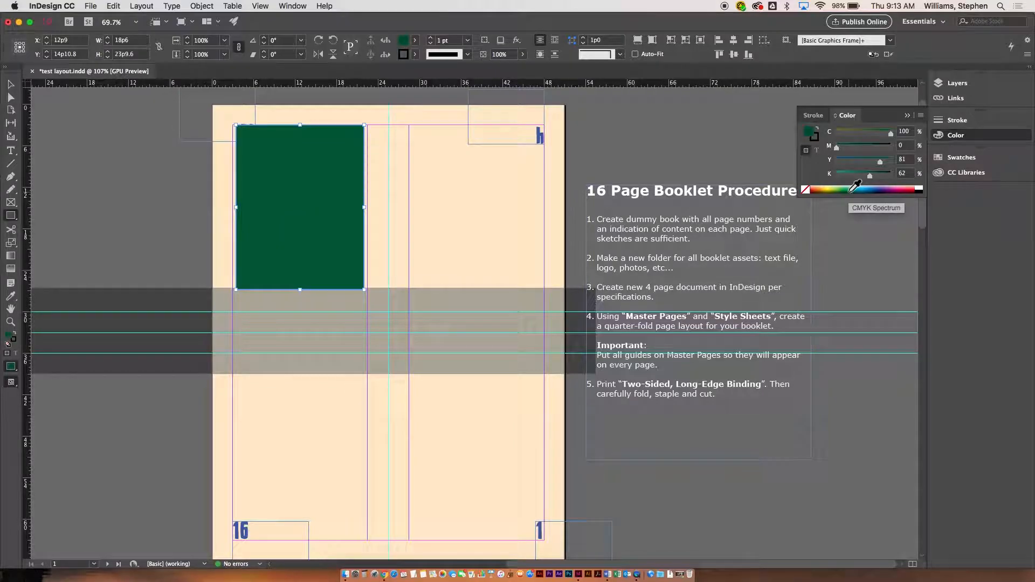
pyautogui.click(10, 84)
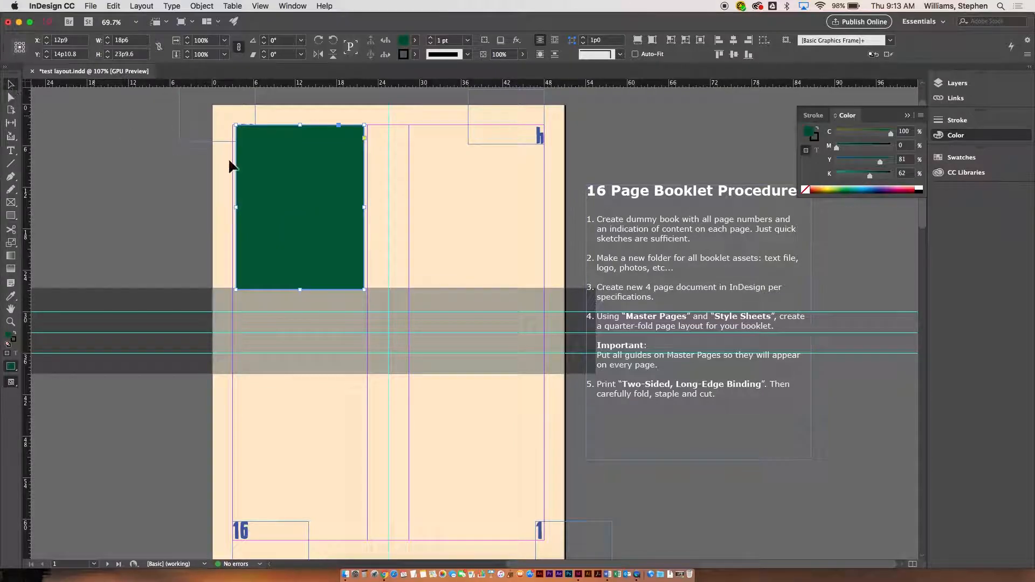
# Move the green frame down to the lower-left of the page and delete it.
pyautogui.moveTo(297, 231); pyautogui.dragTo(268, 469)
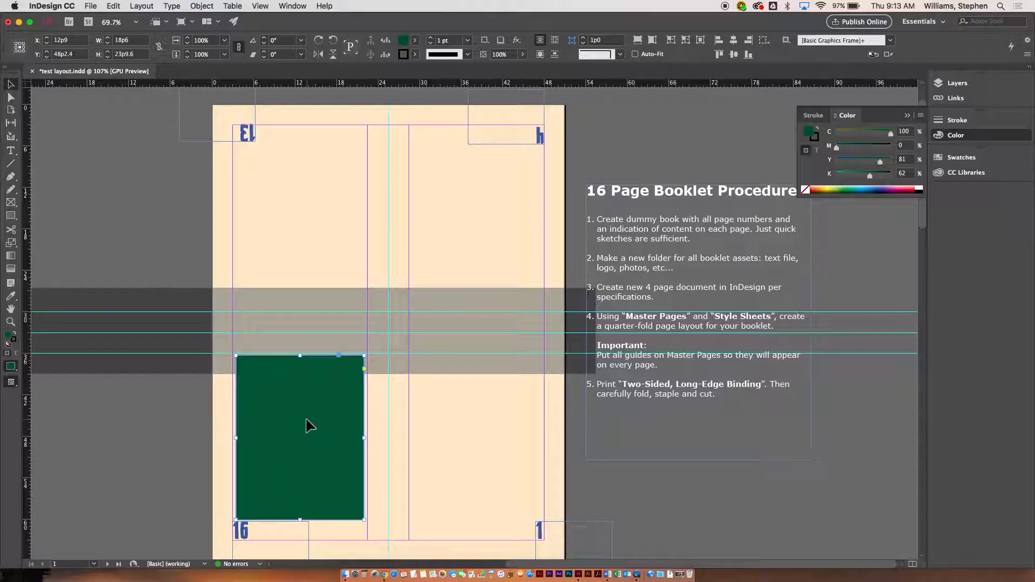
pyautogui.press('BackSpace')
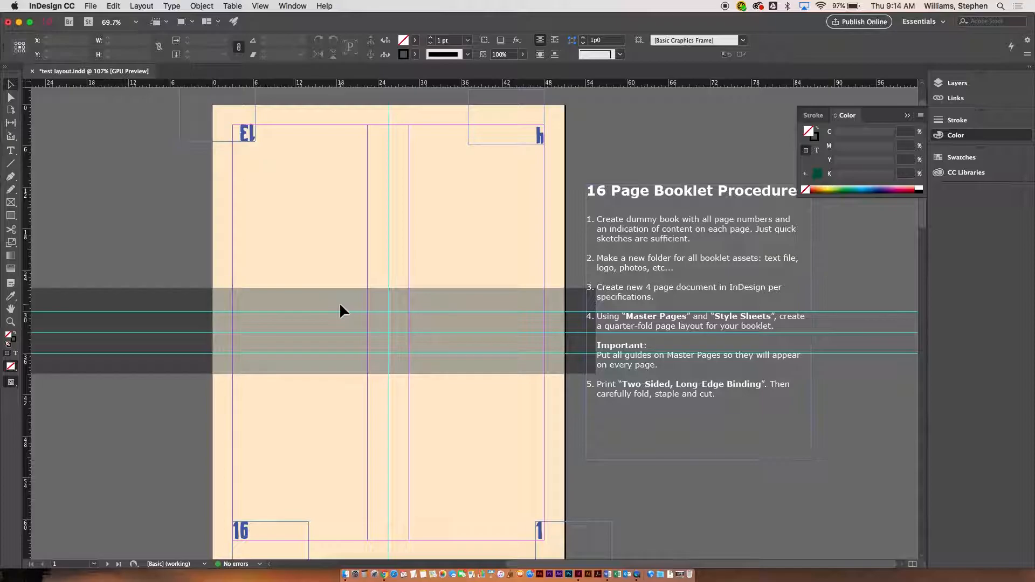
# Create a new 4-page, 51p0 by 66p0 facing-pages document with two columns and 3p0 margins.
pyautogui.press('super+n')
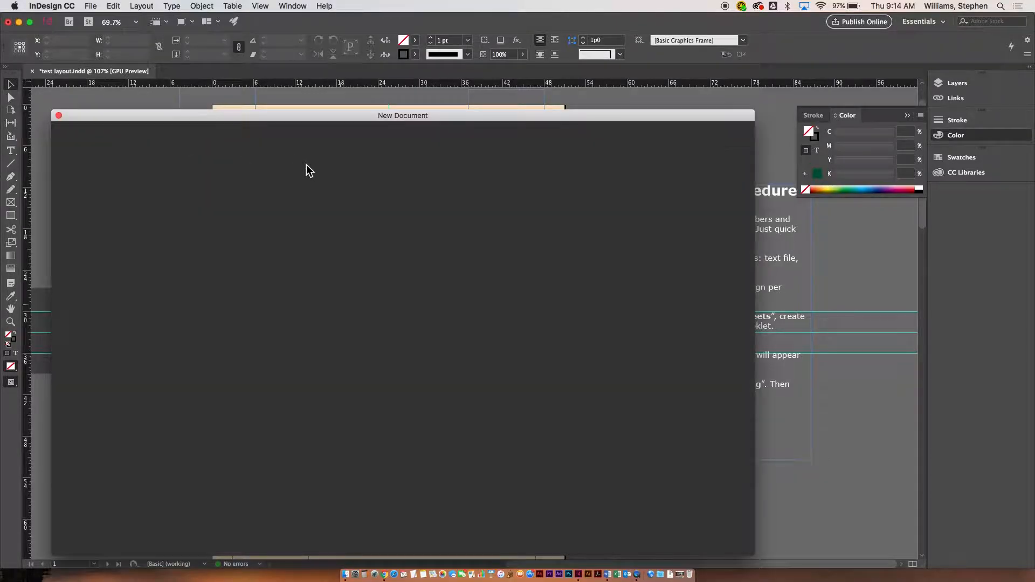
pyautogui.moveTo(448, 116); pyautogui.dragTo(436, 47)
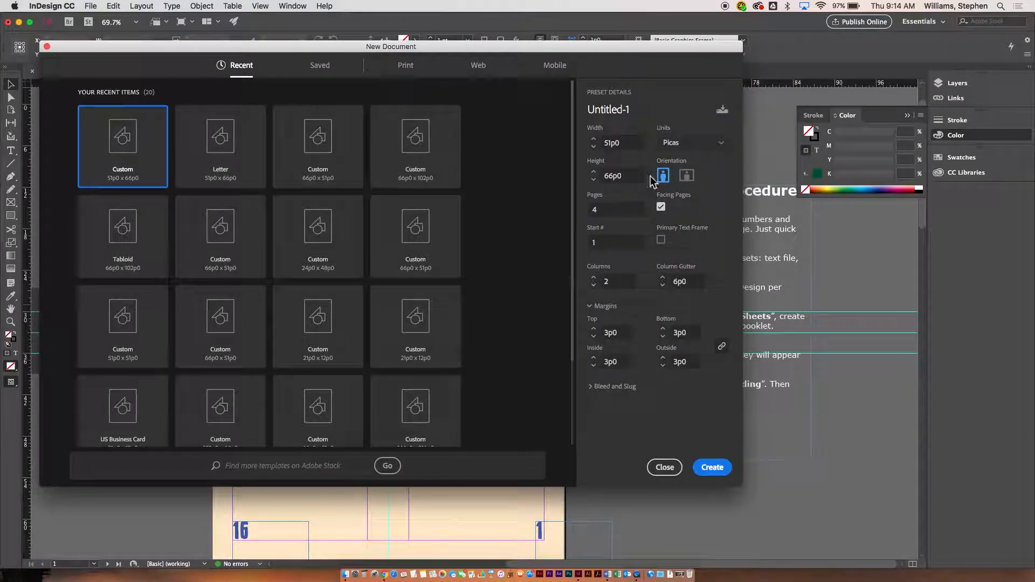
pyautogui.click(615, 211)
pyautogui.click(693, 281)
pyautogui.write('1')
pyautogui.press('Tab')
pyautogui.click(721, 467)
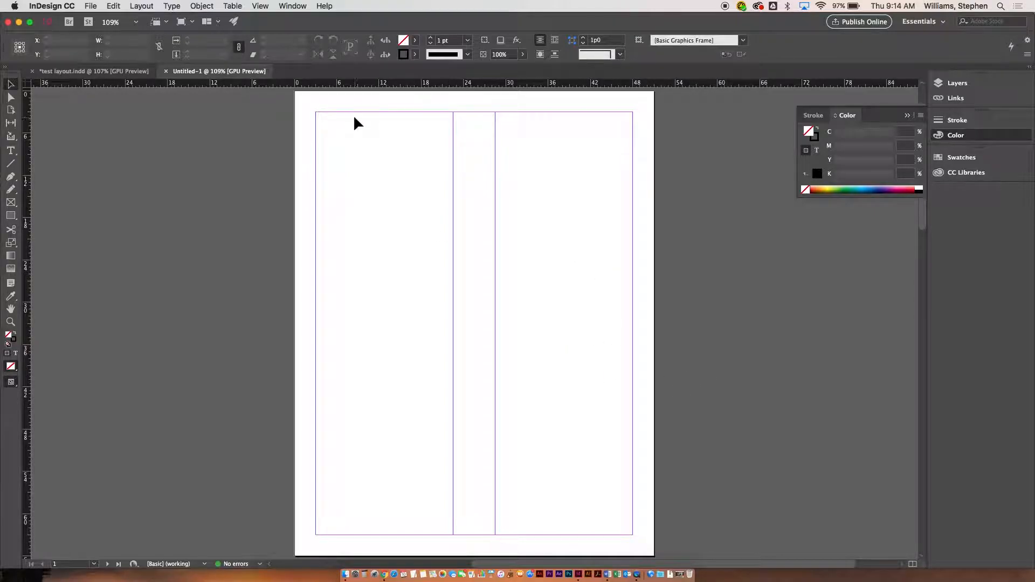
# Drag two horizontal ruler guides onto page 1.
pyautogui.moveTo(348, 88); pyautogui.dragTo(362, 239)
pyautogui.moveTo(321, 82); pyautogui.dragTo(364, 318)
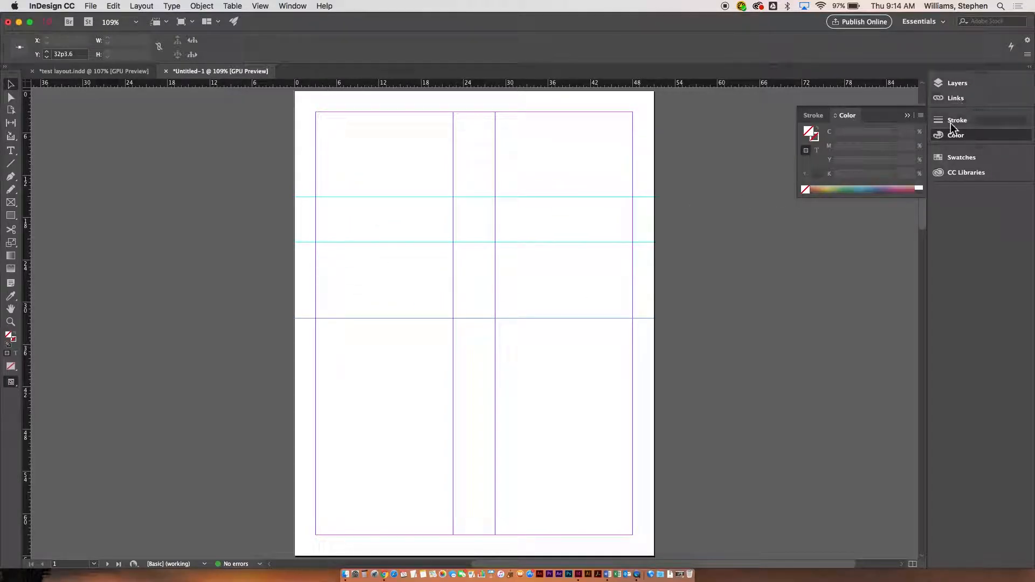
# Open the Pages panel and go to the pages 2–3 spread.
pyautogui.click(293, 6)
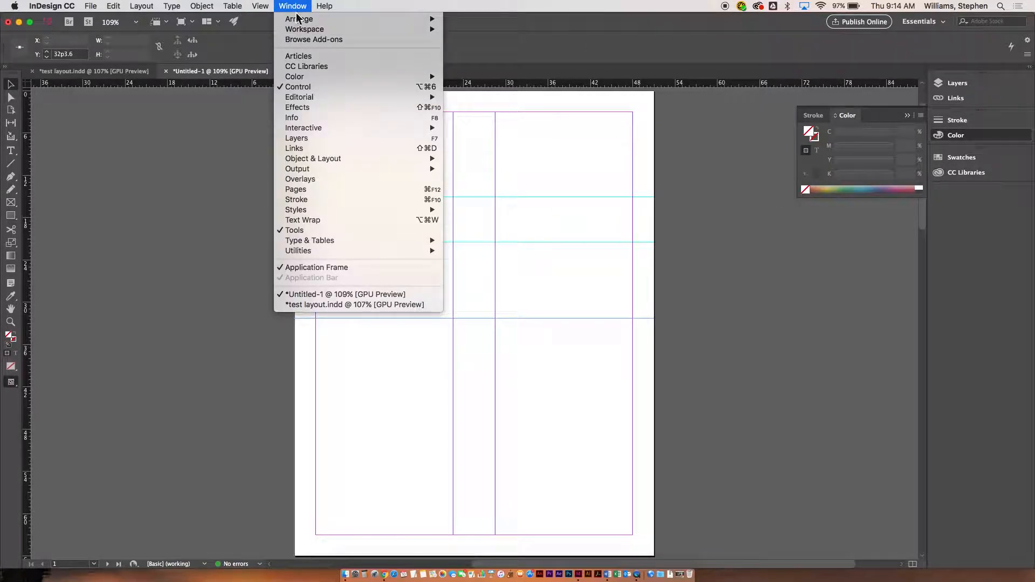
pyautogui.click(322, 189)
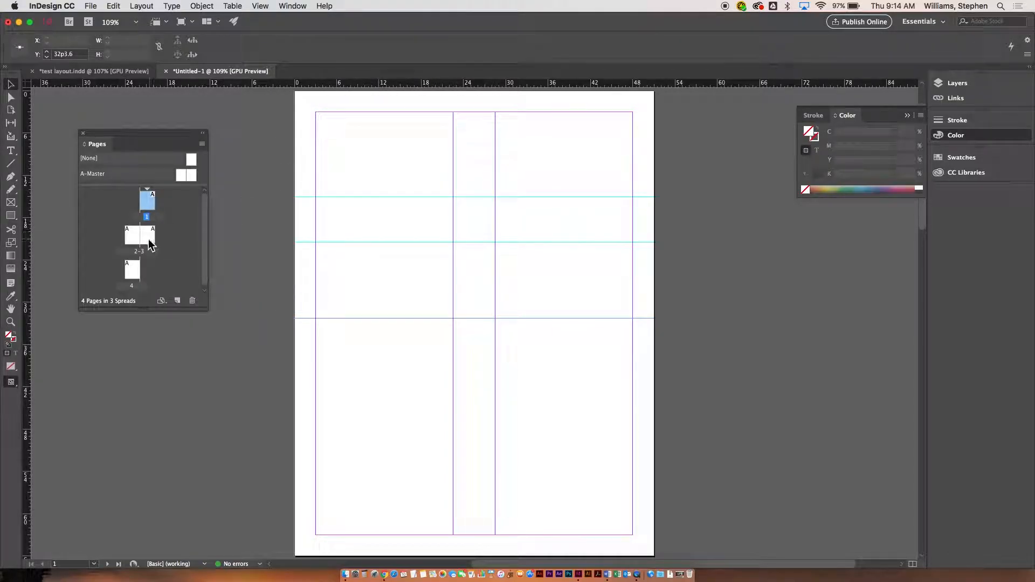
pyautogui.doubleClick(128, 241)
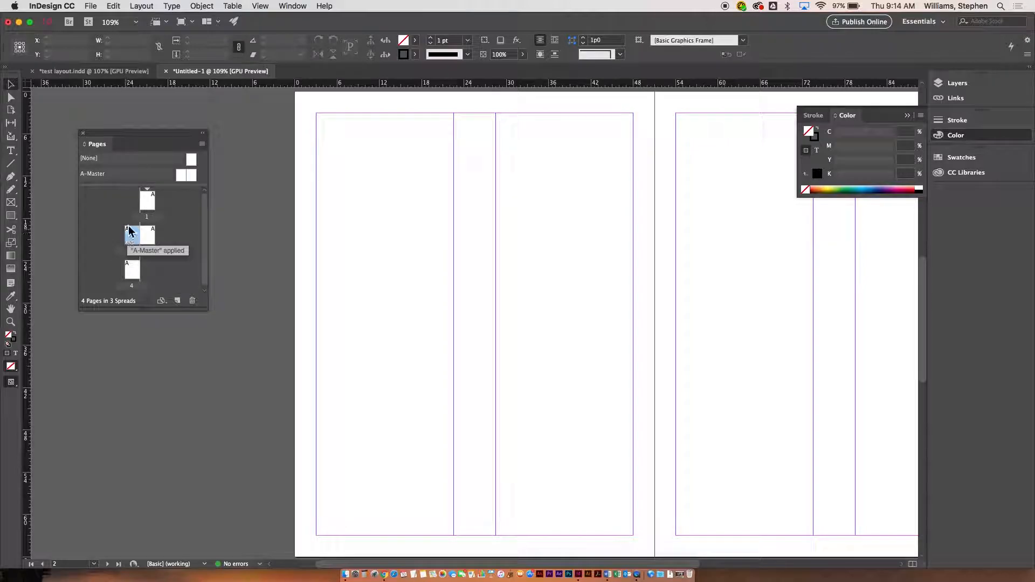
# Return to page 1 and delete its horizontal guides.
pyautogui.doubleClick(146, 205)
pyautogui.moveTo(357, 166); pyautogui.dragTo(445, 404)
pyautogui.press('Delete')
pyautogui.scroll(1, 294, 175)
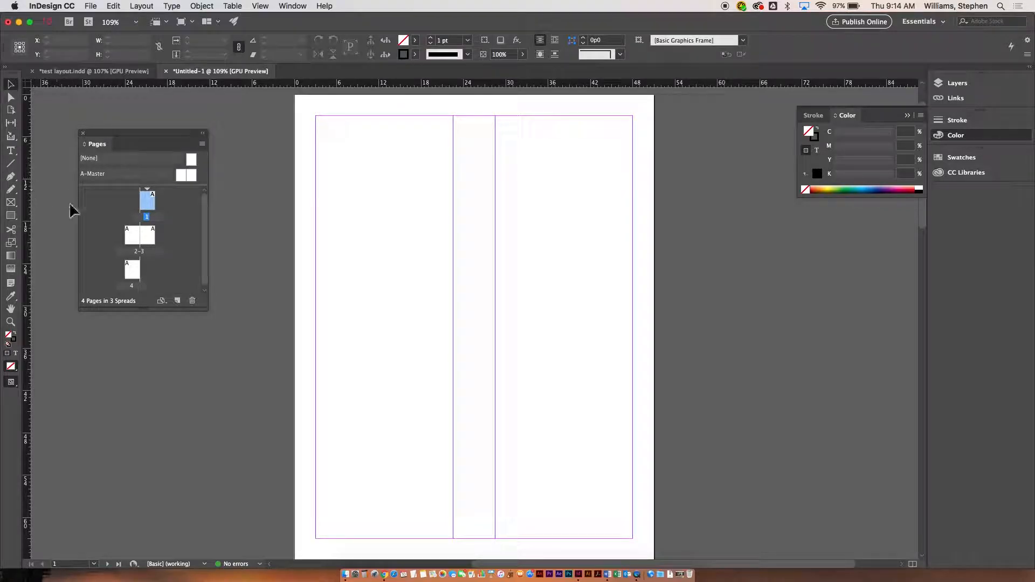
# On the A-Master, draw a rectangle frame about 19p6 by 16p3.6 and fill it with blue.
pyautogui.moveTo(130, 133); pyautogui.dragTo(165, 127)
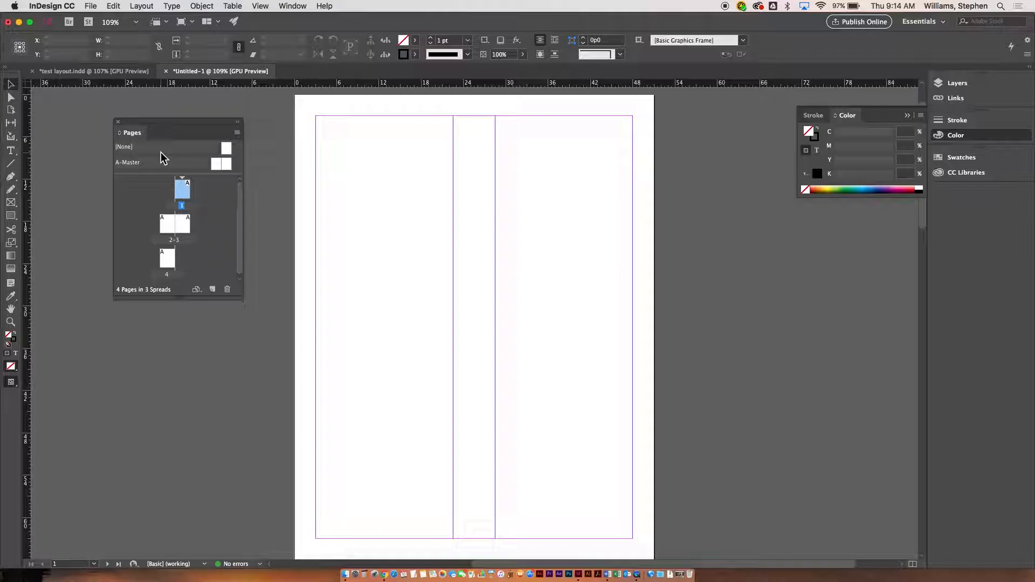
pyautogui.doubleClick(217, 165)
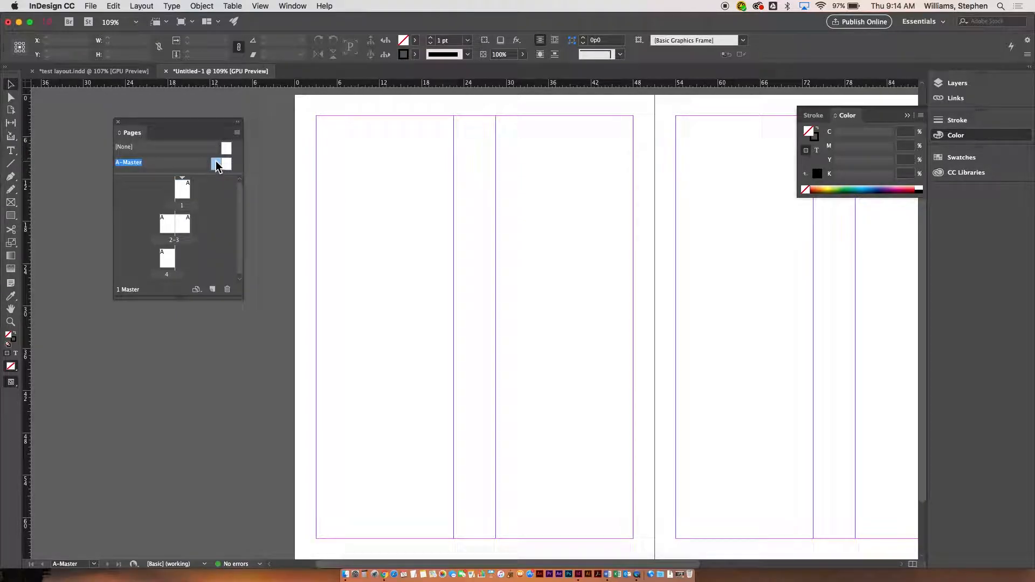
pyautogui.click(11, 216)
pyautogui.moveTo(412, 168); pyautogui.dragTo(550, 283)
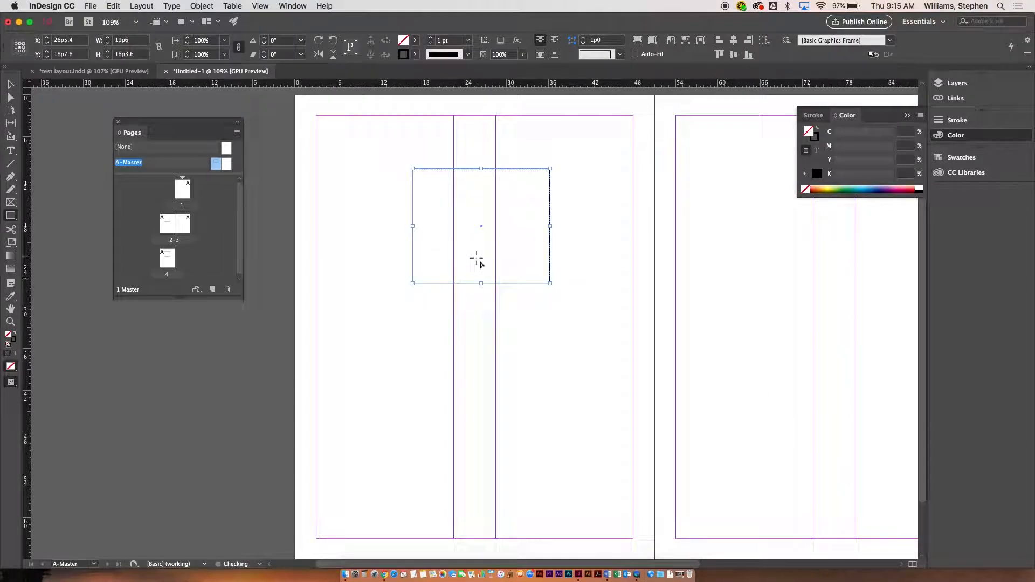
pyautogui.click(868, 189)
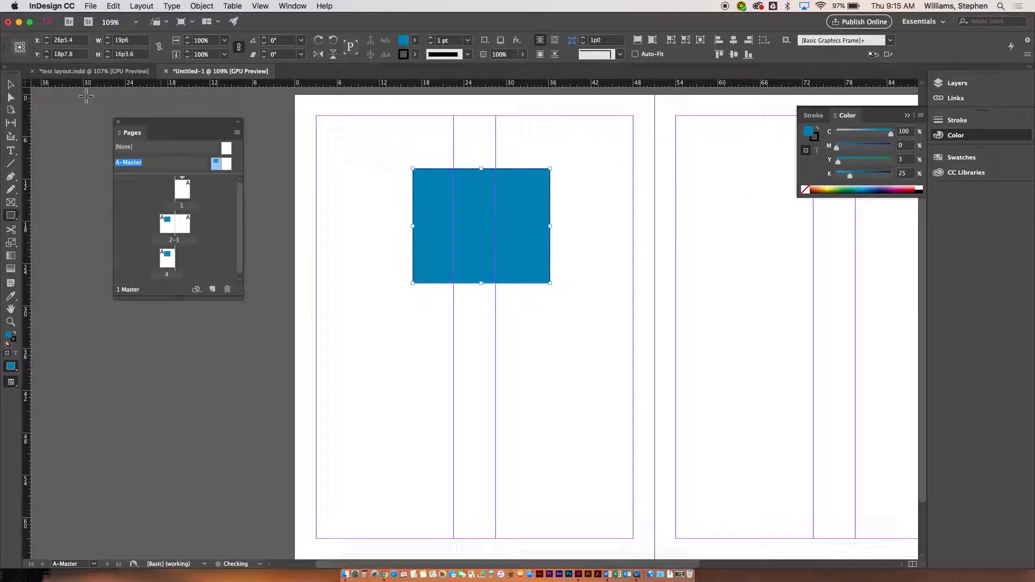
# Duplicate the blue frame onto the right-hand master page.
pyautogui.click(11, 85)
pyautogui.moveTo(446, 235); pyautogui.dragTo(761, 353)
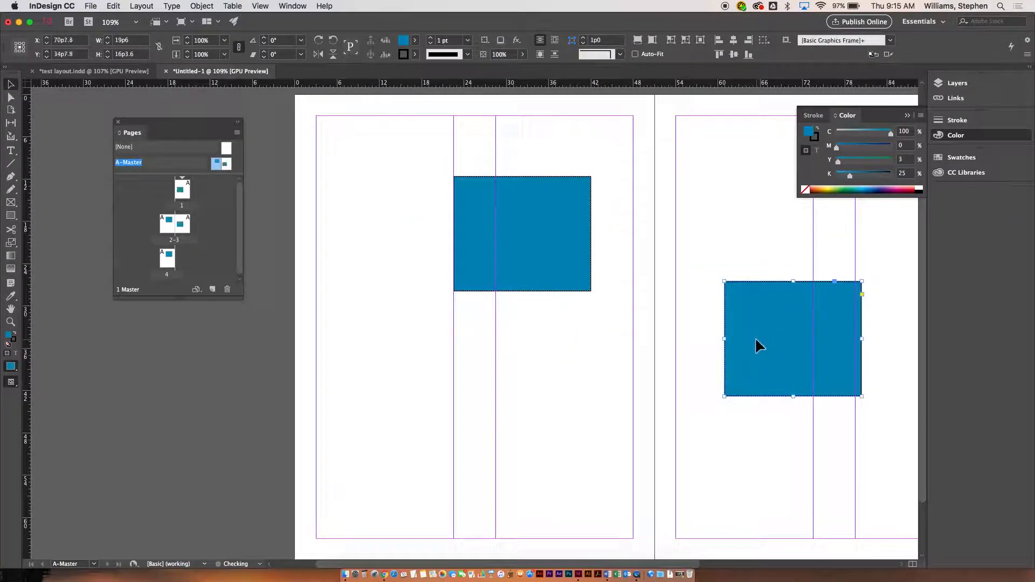
# View pages 1, 2–3 and 4 to inspect the master frames applied to them.
pyautogui.doubleClick(183, 190)
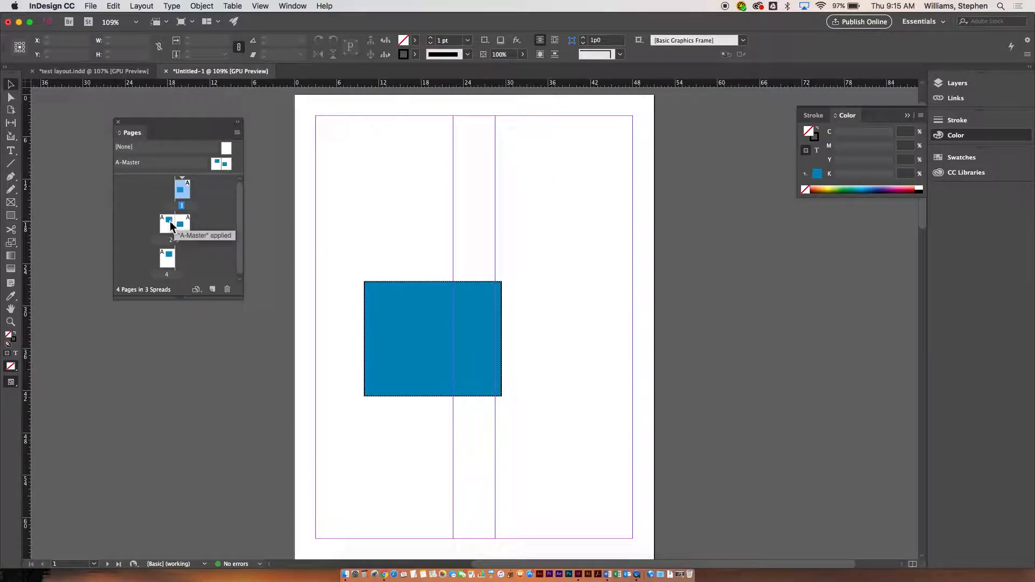
pyautogui.doubleClick(171, 225)
pyautogui.doubleClick(183, 224)
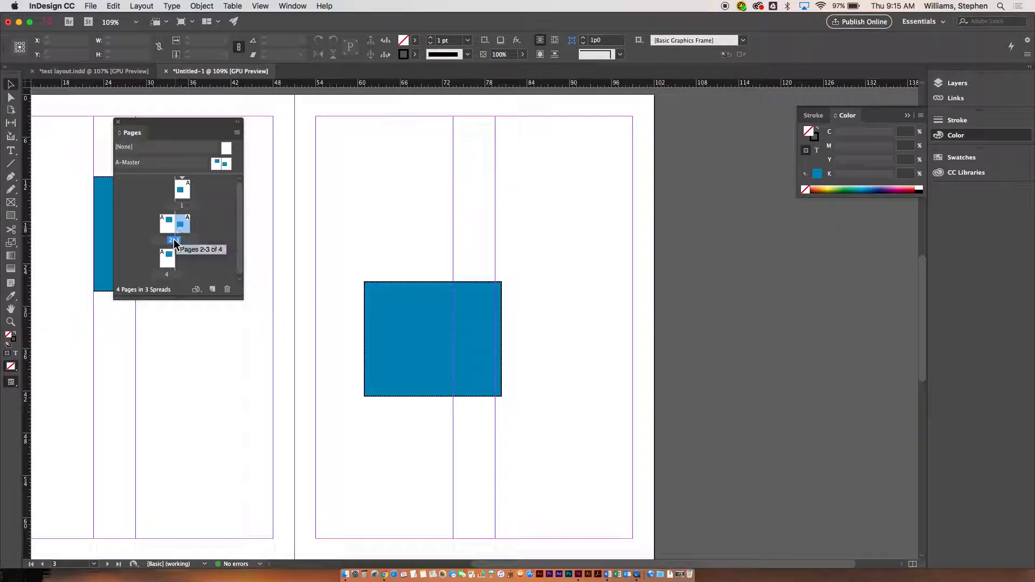
pyautogui.doubleClick(169, 255)
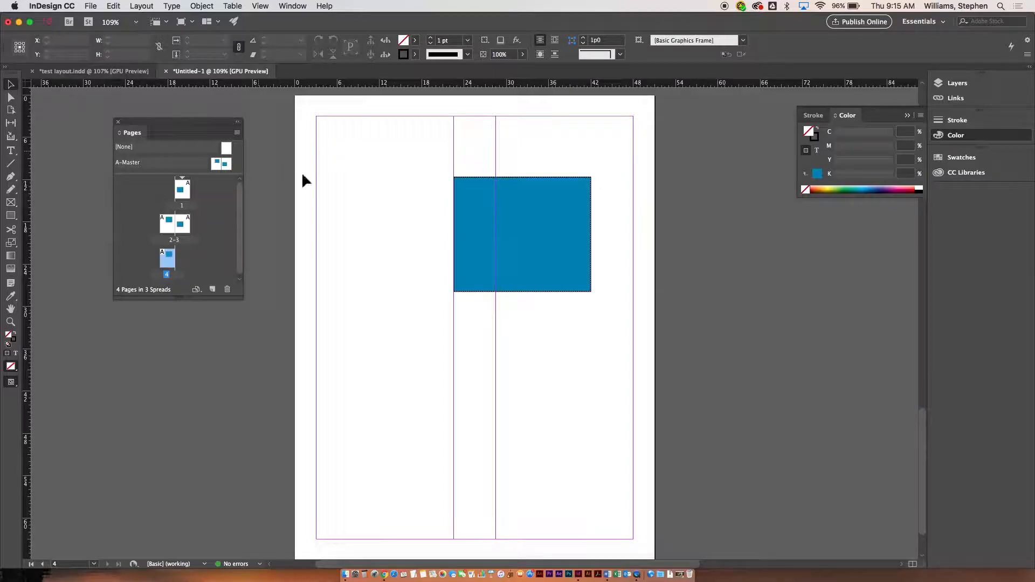
# Try to select the master's blue frame on page 4.
pyautogui.moveTo(365, 144); pyautogui.dragTo(605, 339)
pyautogui.moveTo(201, 99); pyautogui.dragTo(512, 310)
# Open the A-Master and delete both blue frames.
pyautogui.doubleClick(221, 169)
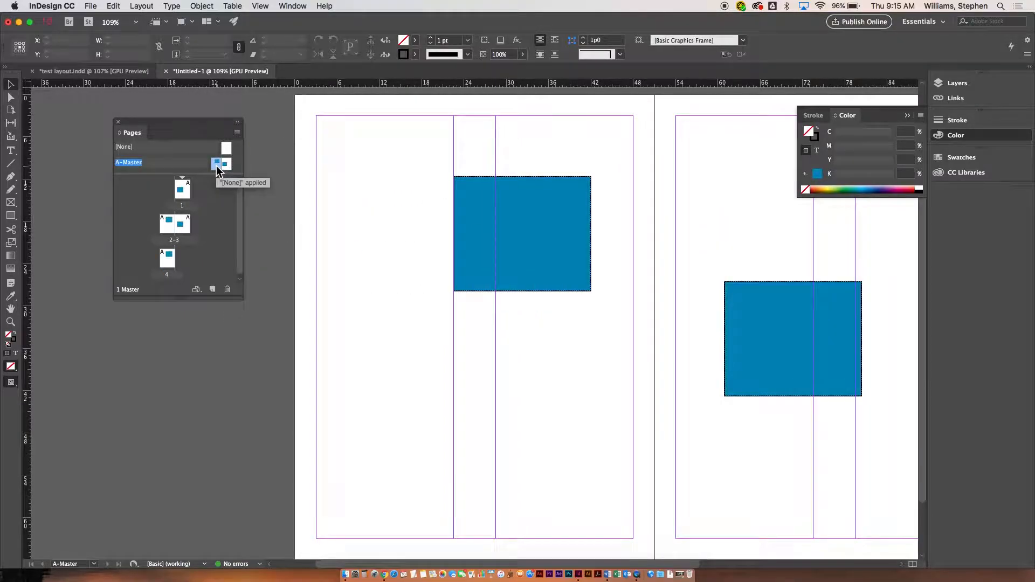
pyautogui.moveTo(406, 173); pyautogui.dragTo(915, 460)
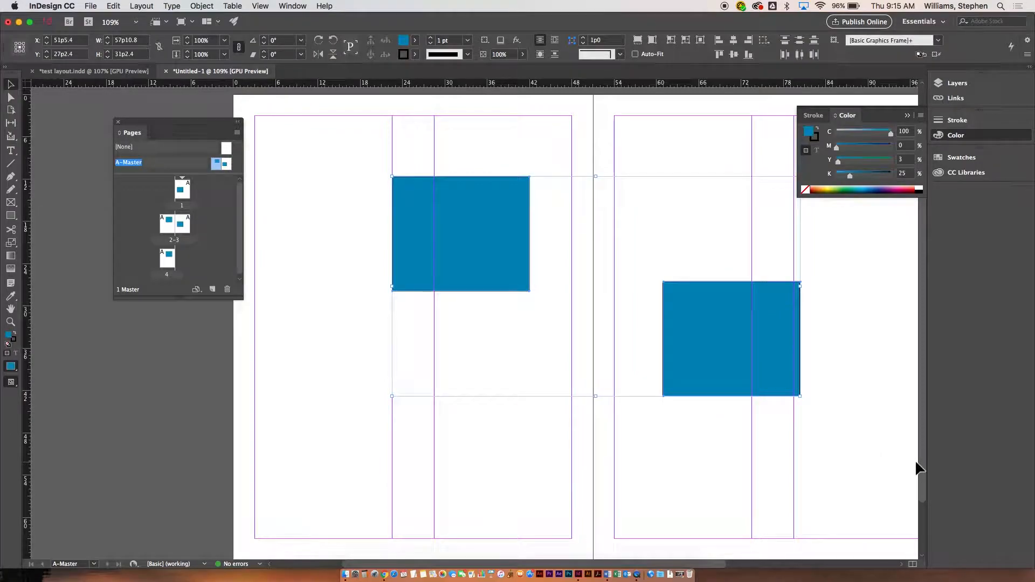
pyautogui.press('Delete')
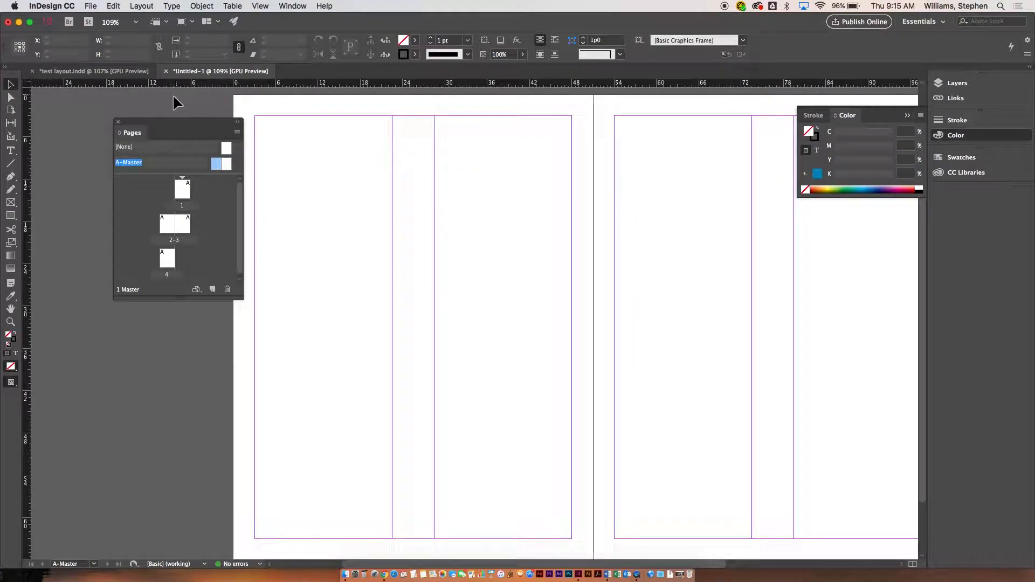
# Add vertical master guides at about 25p6 and 76p6, centred in each page's column gutter.
pyautogui.moveTo(180, 121); pyautogui.dragTo(109, 141)
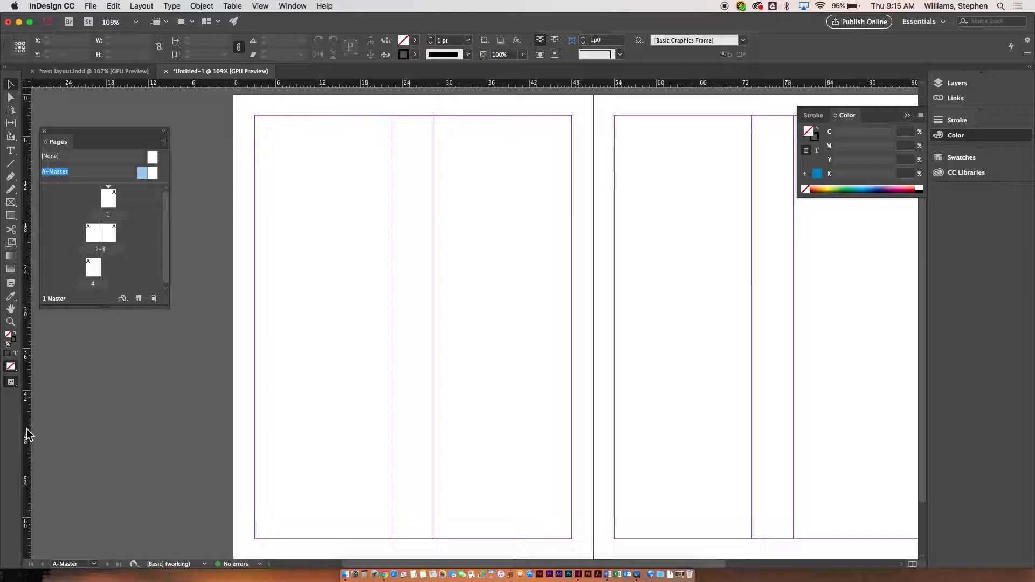
pyautogui.moveTo(25, 432); pyautogui.dragTo(413, 389)
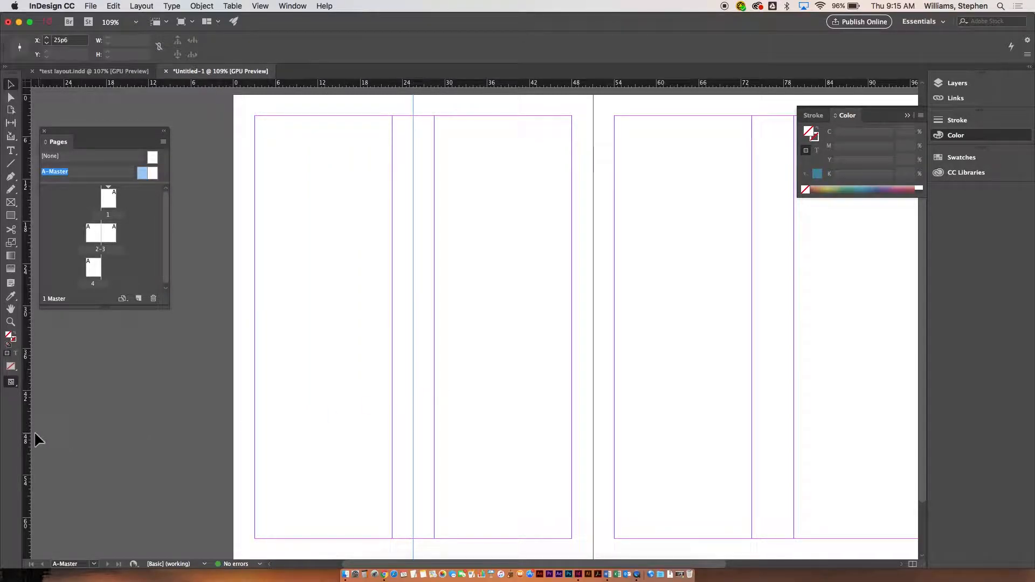
pyautogui.moveTo(26, 435); pyautogui.dragTo(773, 431)
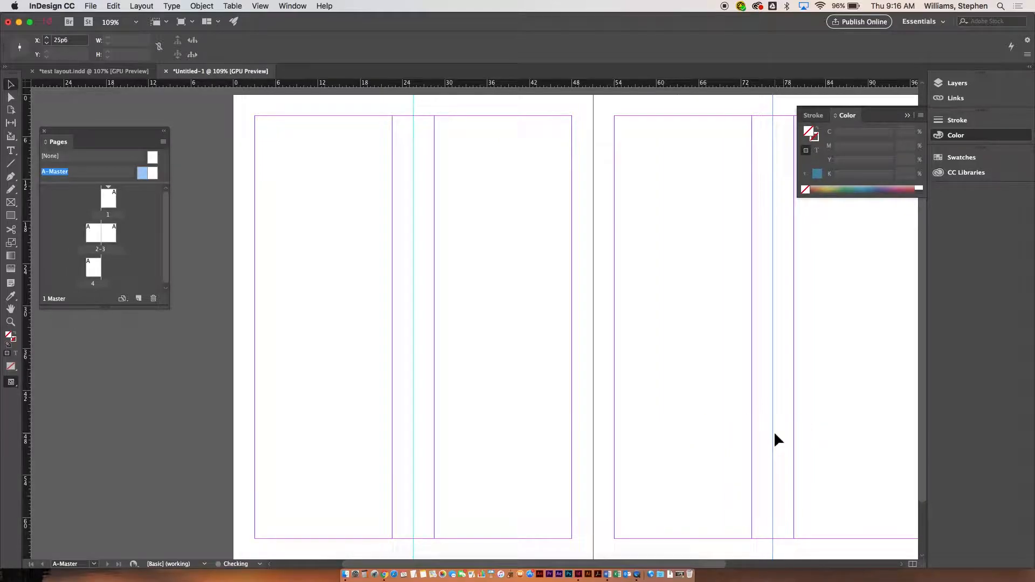
# Check pages 2–3, 4 and 1 for the master guides, then return to the A-Master.
pyautogui.click(98, 233)
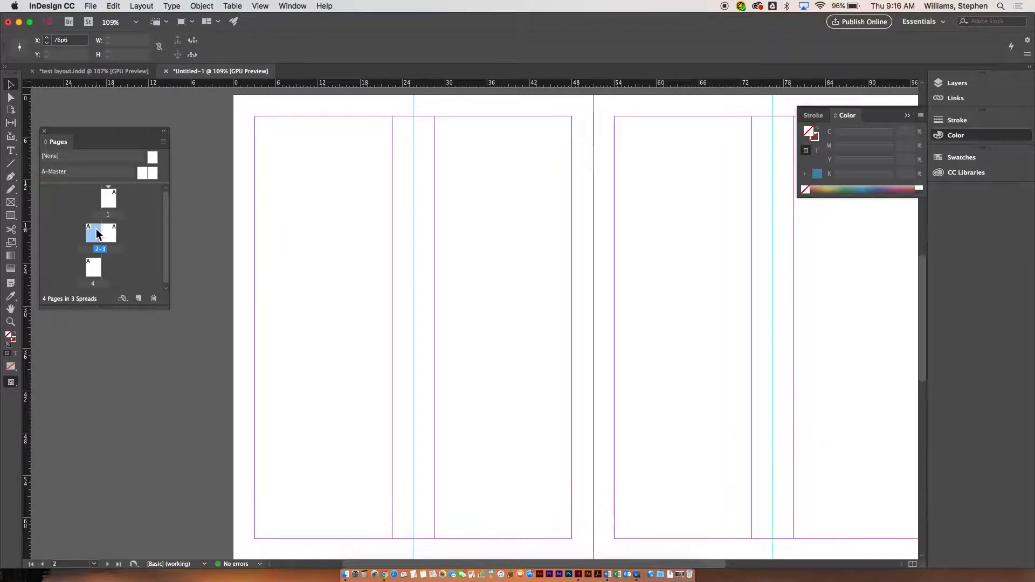
pyautogui.doubleClick(94, 271)
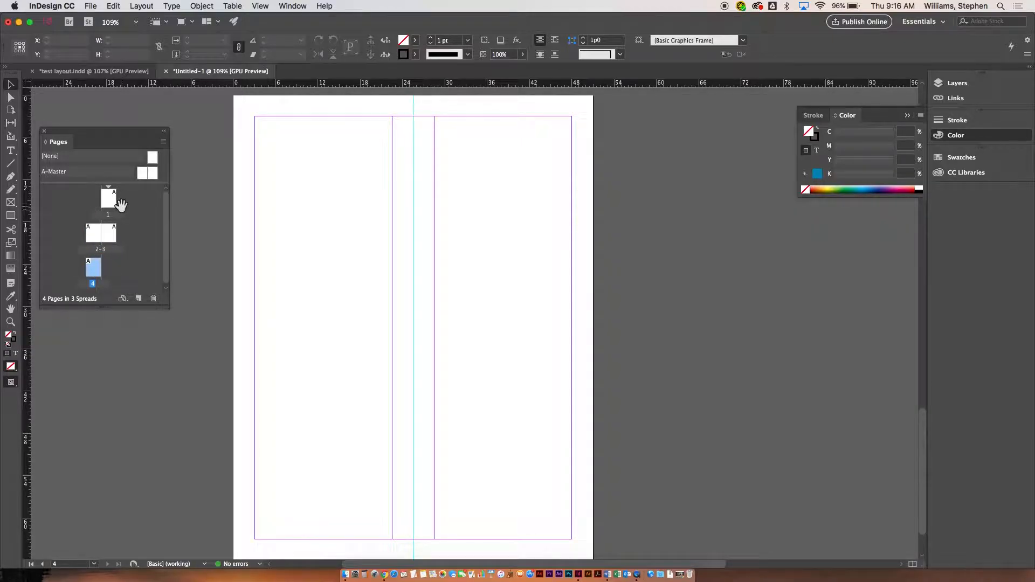
pyautogui.doubleClick(110, 201)
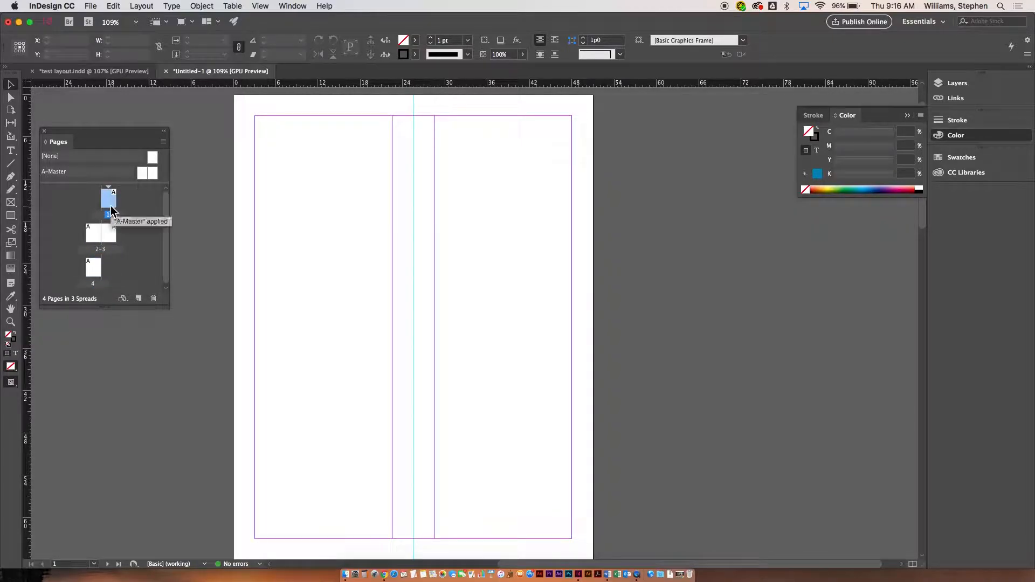
pyautogui.doubleClick(141, 172)
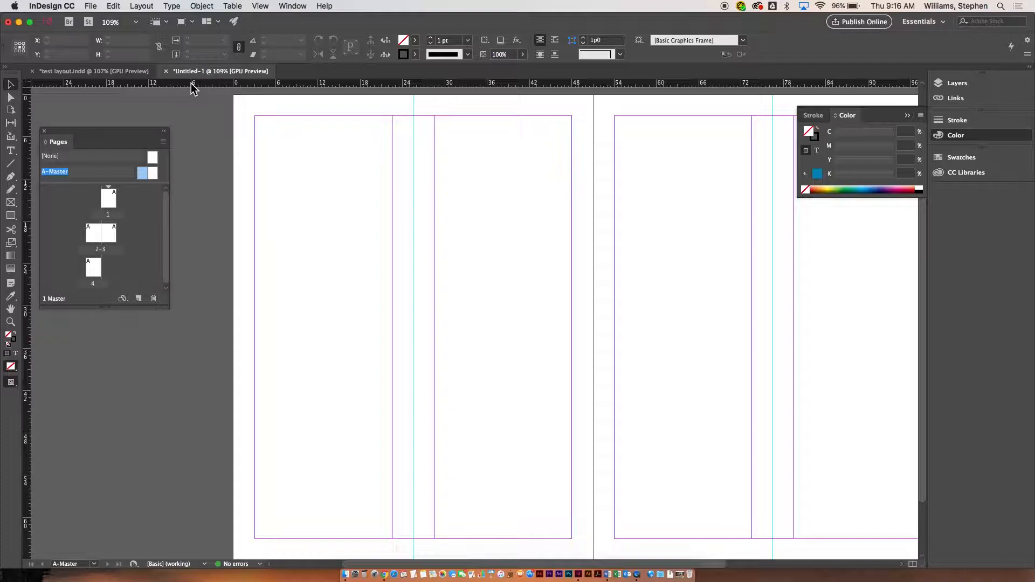
pyautogui.moveTo(193, 88); pyautogui.dragTo(220, 157)
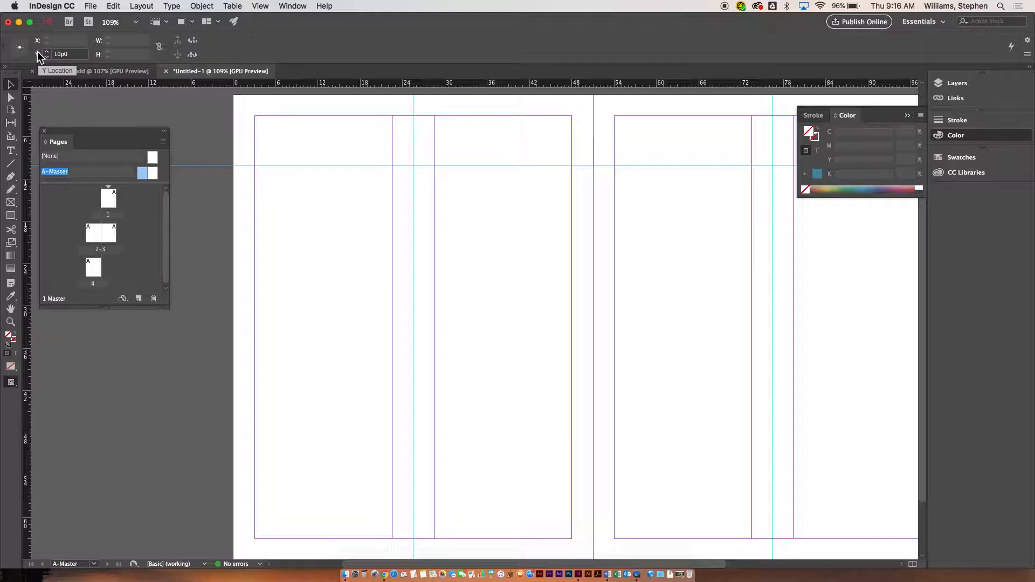
pyautogui.press('Delete')
pyautogui.moveTo(24, 110); pyautogui.dragTo(192, 117)
pyautogui.moveTo(804, 173); pyautogui.dragTo(240, 195)
pyautogui.press('Delete')
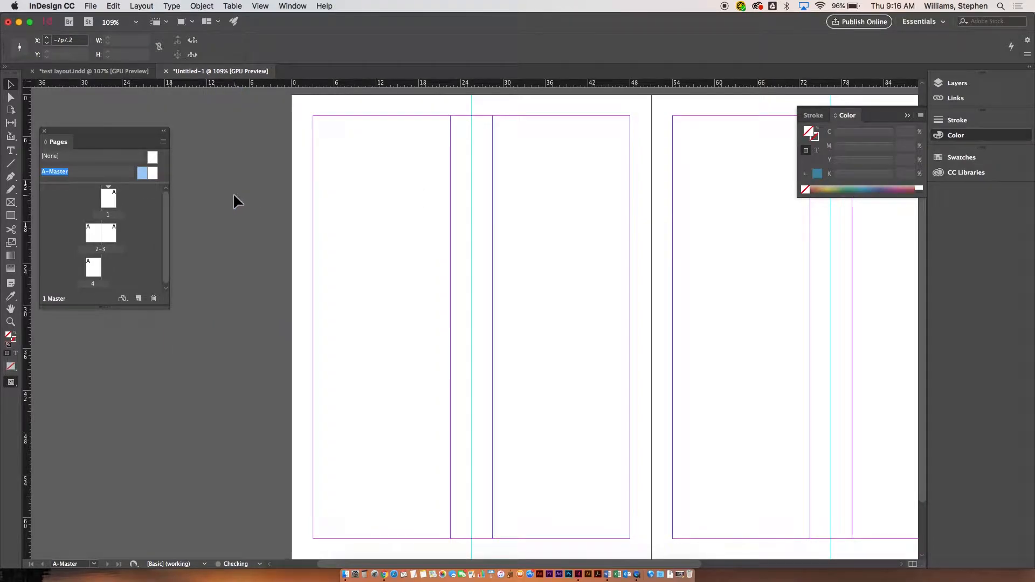
# Add a horizontal master guide positioned at 33p0.
pyautogui.moveTo(173, 85); pyautogui.dragTo(225, 321)
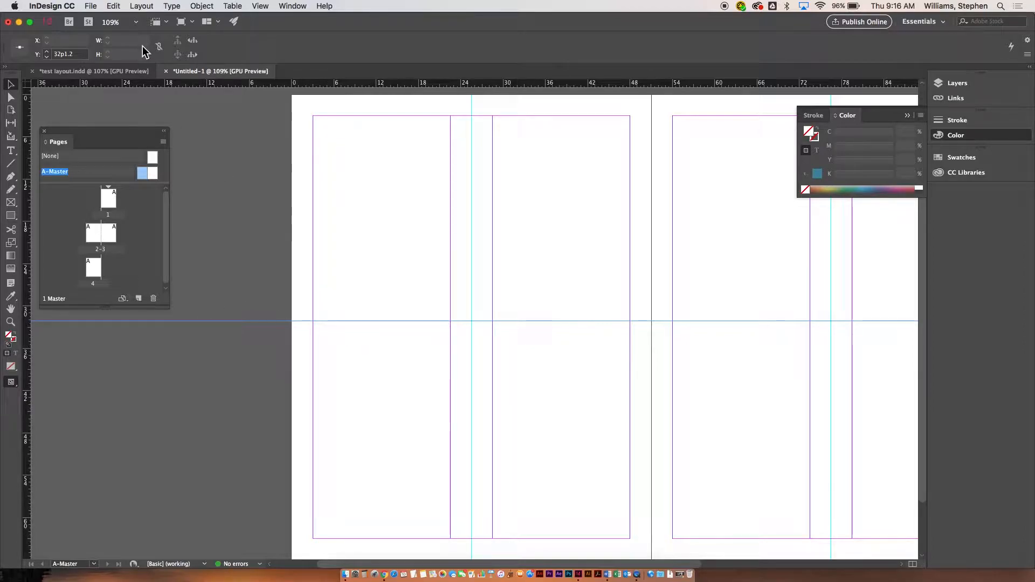
pyautogui.moveTo(77, 57); pyautogui.dragTo(43, 55)
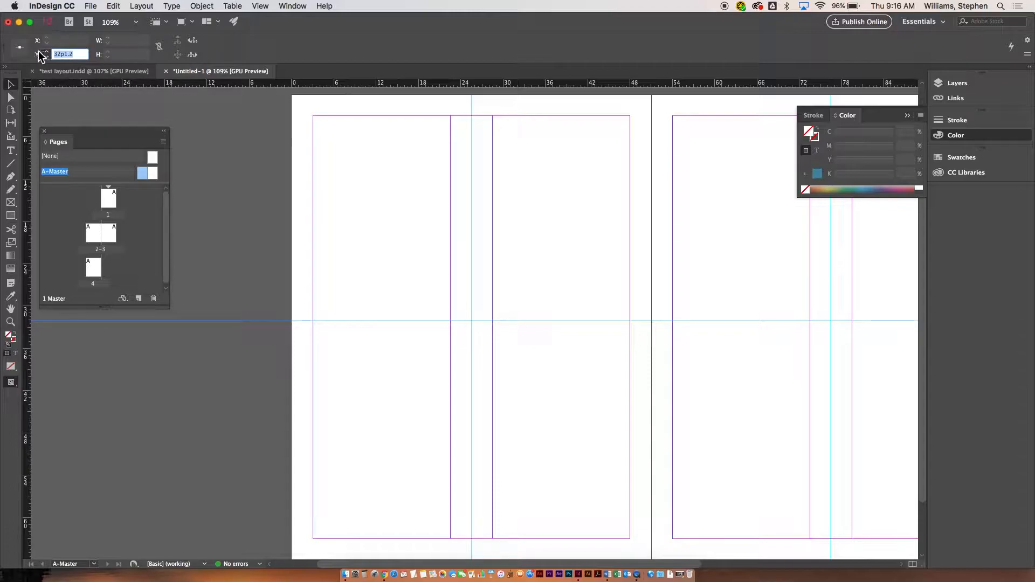
pyautogui.write('33p0')
pyautogui.press('Return')
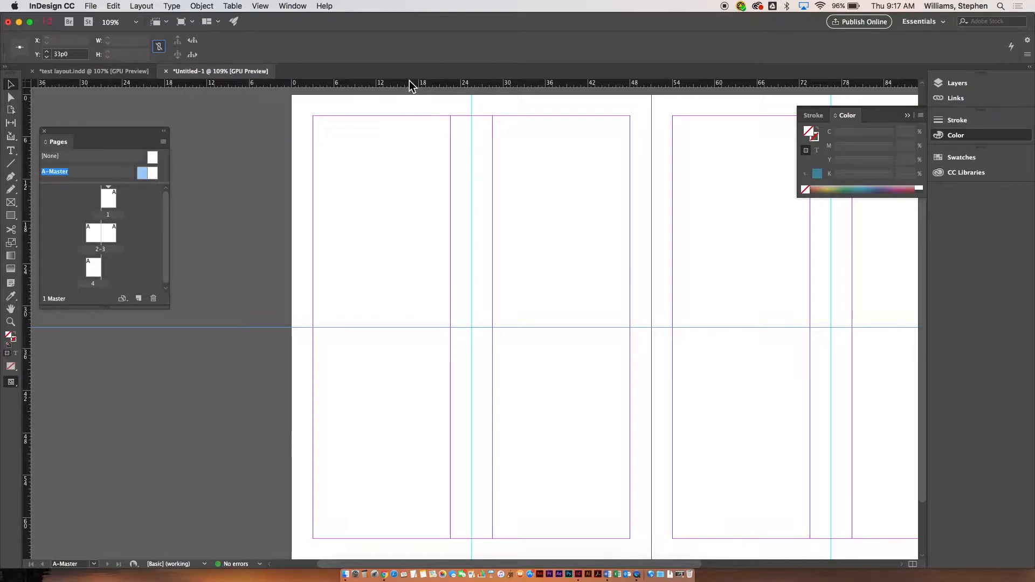
pyautogui.moveTo(409, 82); pyautogui.dragTo(418, 210)
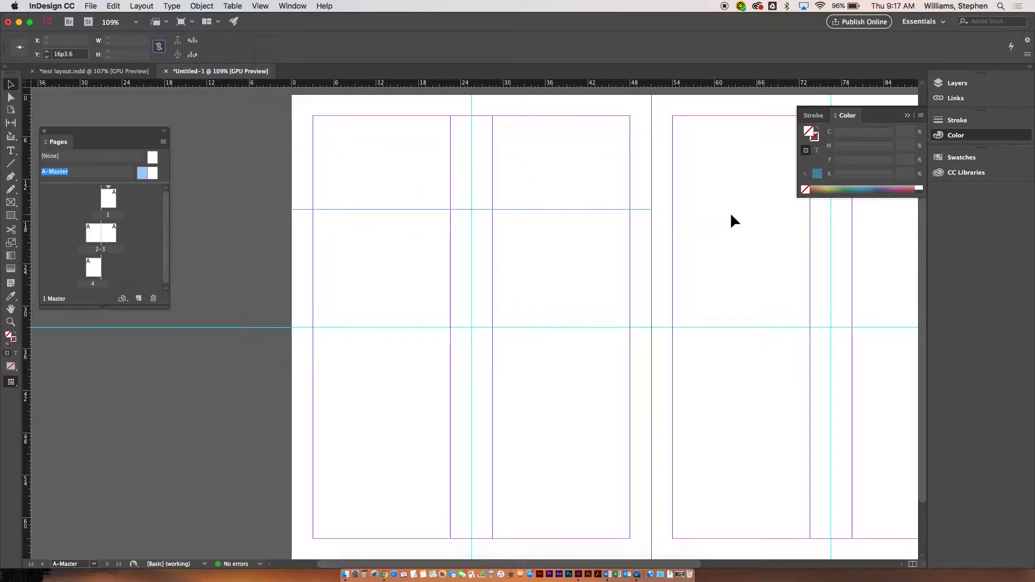
pyautogui.click(439, 206)
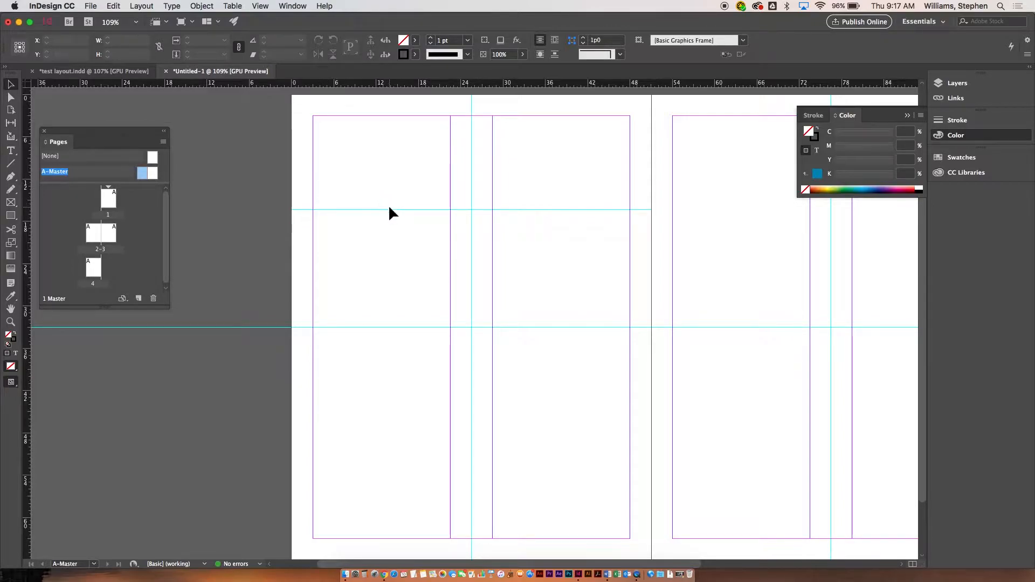
pyautogui.moveTo(391, 208); pyautogui.dragTo(400, 96)
pyautogui.moveTo(396, 210); pyautogui.dragTo(409, 80)
pyautogui.moveTo(369, 241); pyautogui.dragTo(423, 297)
pyautogui.press('Delete')
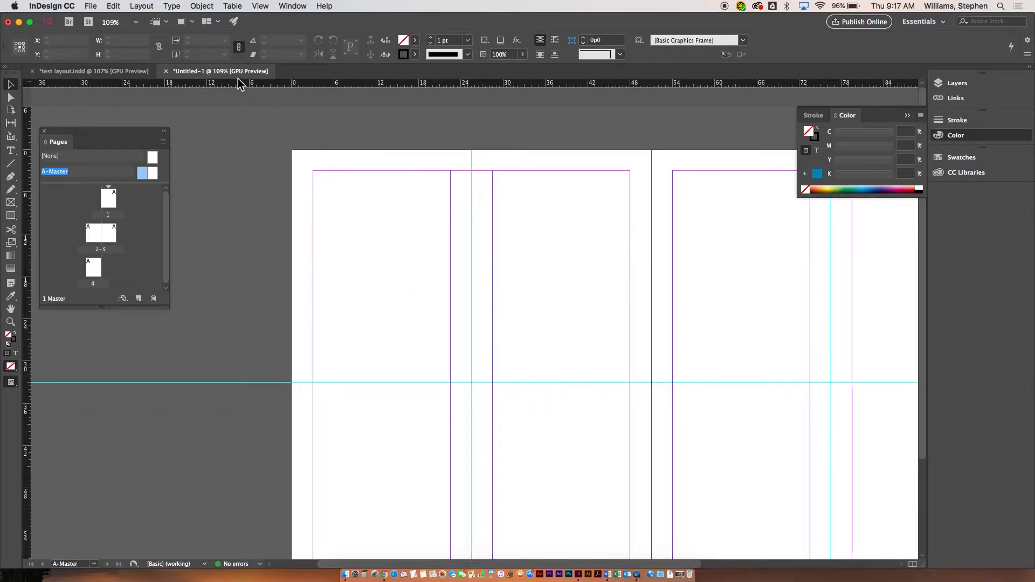
# Add another horizontal master guide positioned at 30p0.
pyautogui.moveTo(237, 83); pyautogui.dragTo(237, 263)
pyautogui.click(70, 54)
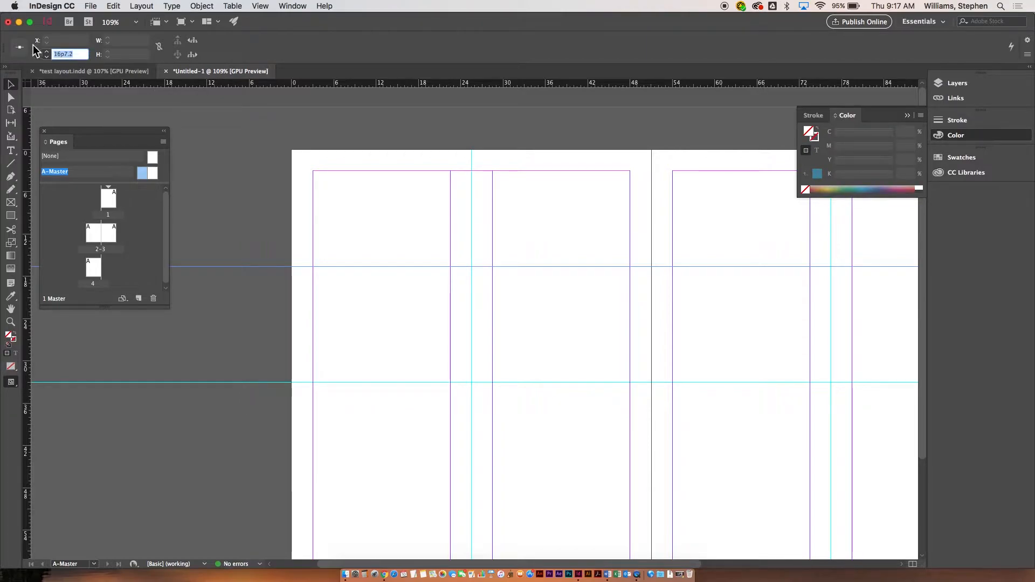
pyautogui.write('30')
pyautogui.press('Return')
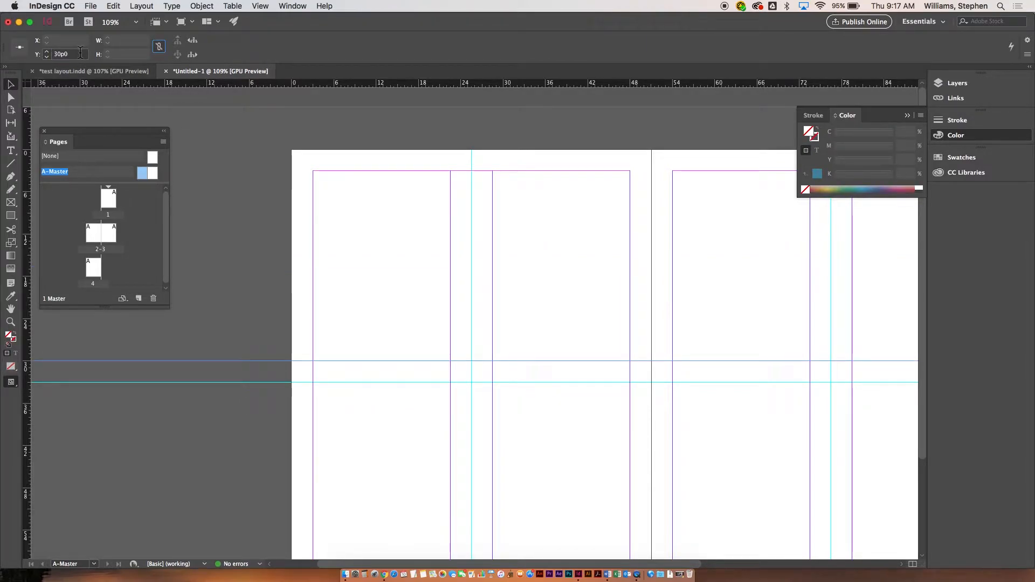
pyautogui.moveTo(81, 54); pyautogui.dragTo(19, 43)
pyautogui.write('3')
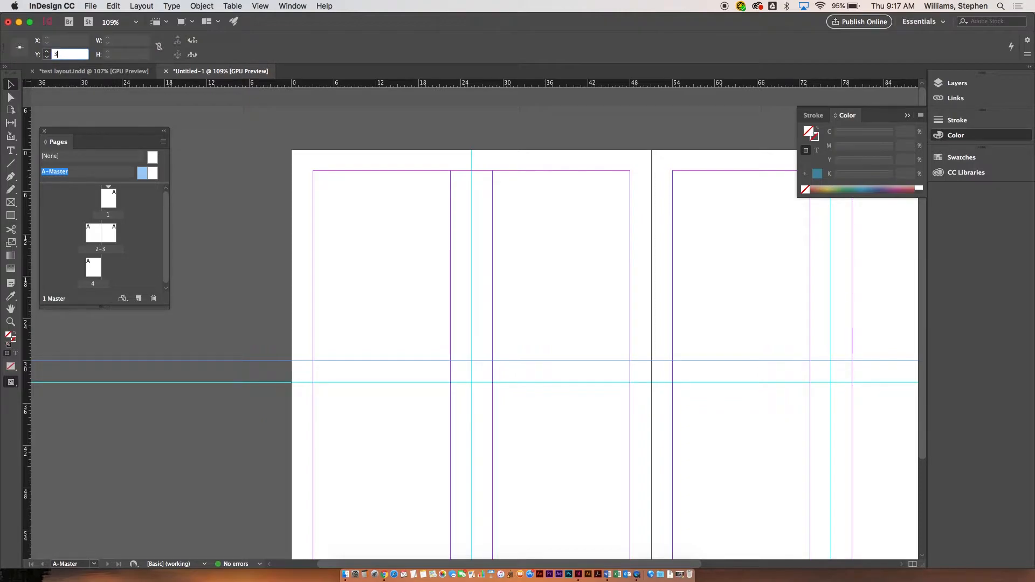
pyautogui.click(223, 107)
pyautogui.press('super+z')
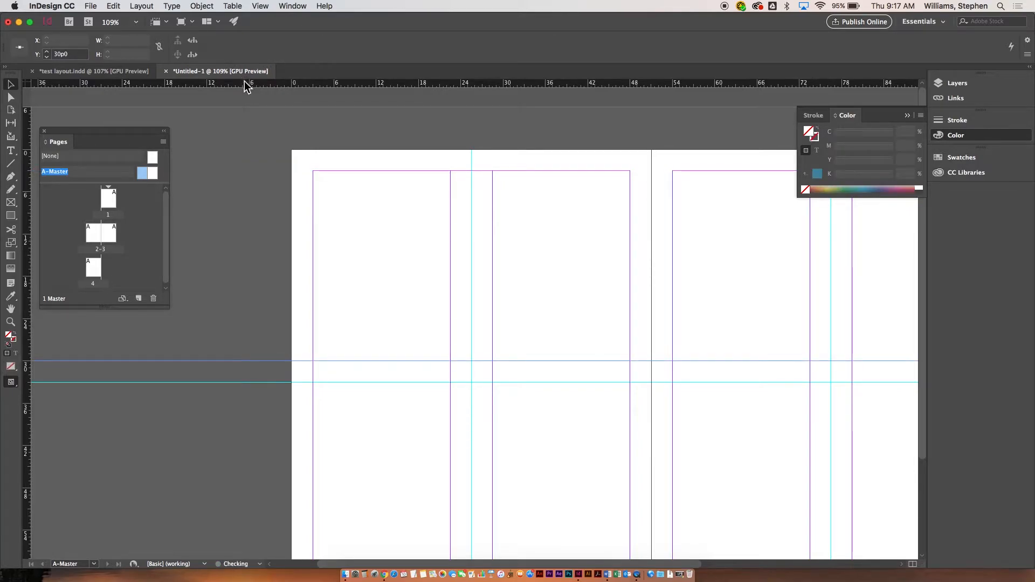
# Add a third horizontal master guide positioned at 36p0.
pyautogui.moveTo(246, 85); pyautogui.dragTo(270, 283)
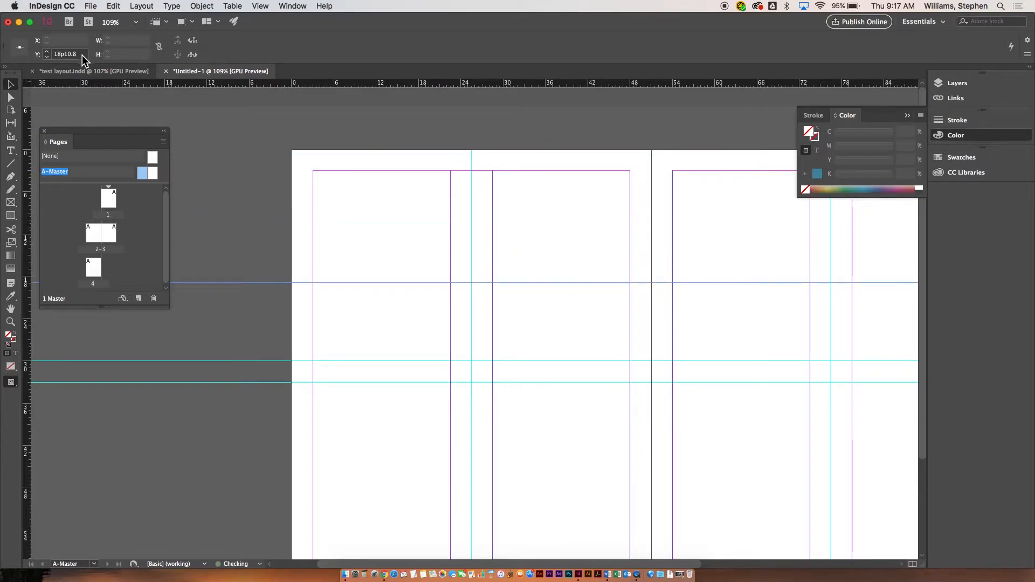
pyautogui.write('36')
pyautogui.press('Return')
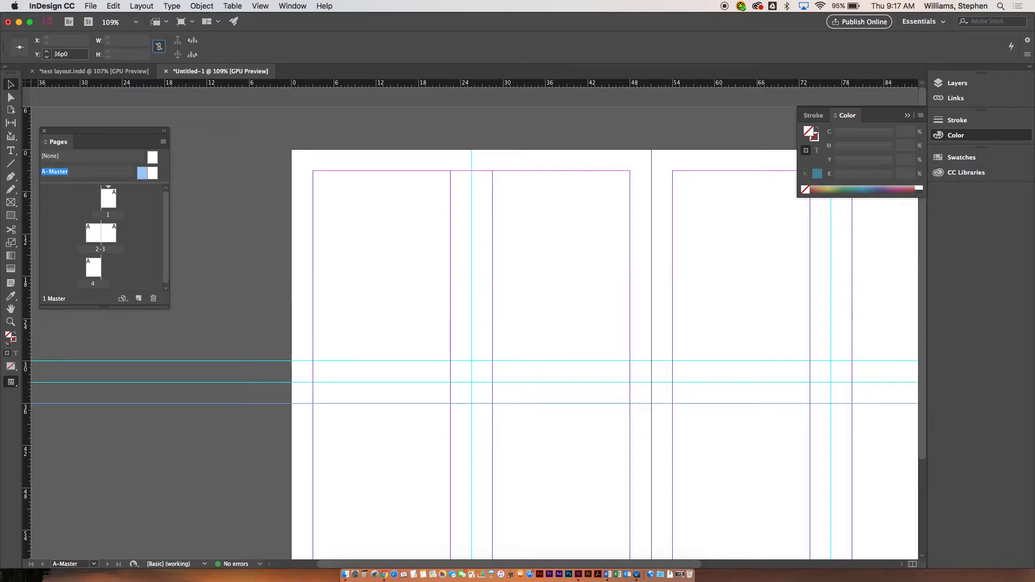
pyautogui.click(279, 184)
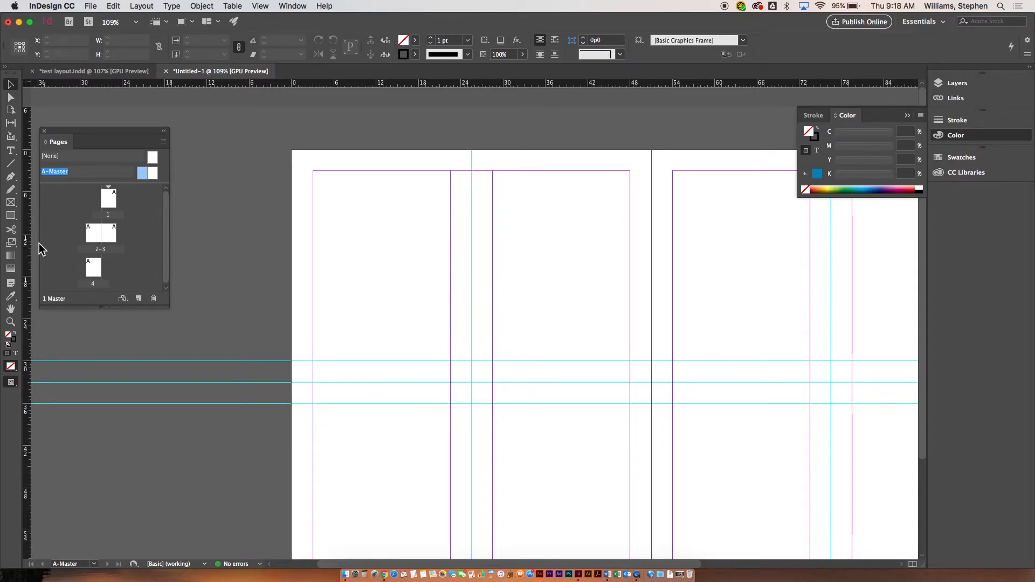
# Try a black-filled rectangle frame covering the upper-left quarter panel, then delete it.
pyautogui.click(10, 205)
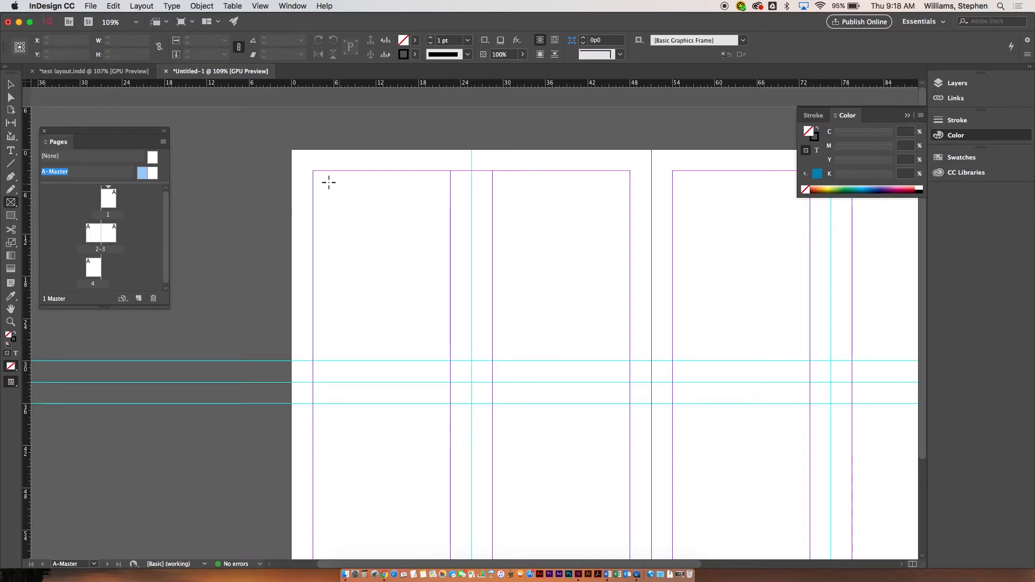
pyautogui.moveTo(315, 173); pyautogui.dragTo(453, 361)
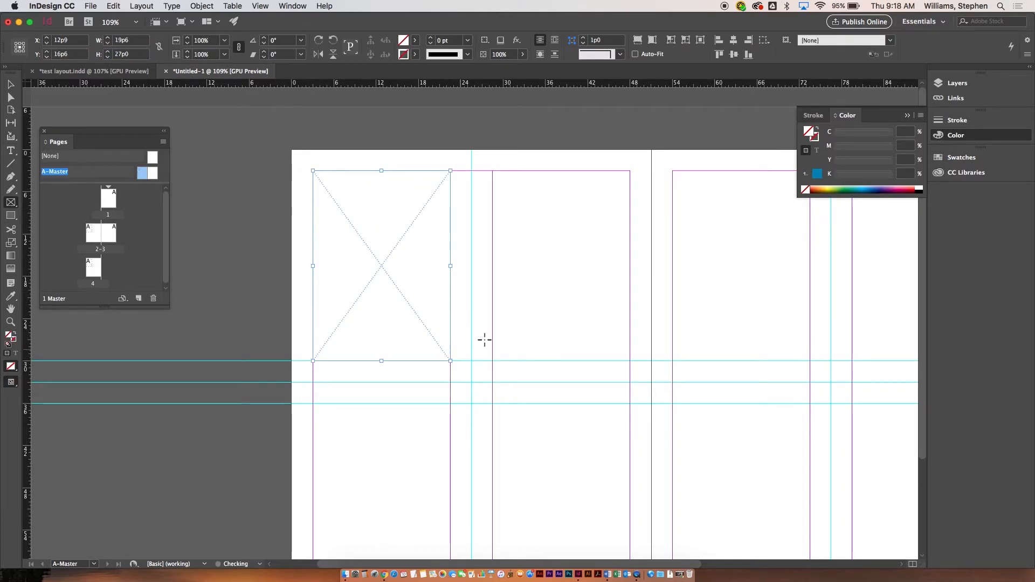
pyautogui.click(858, 188)
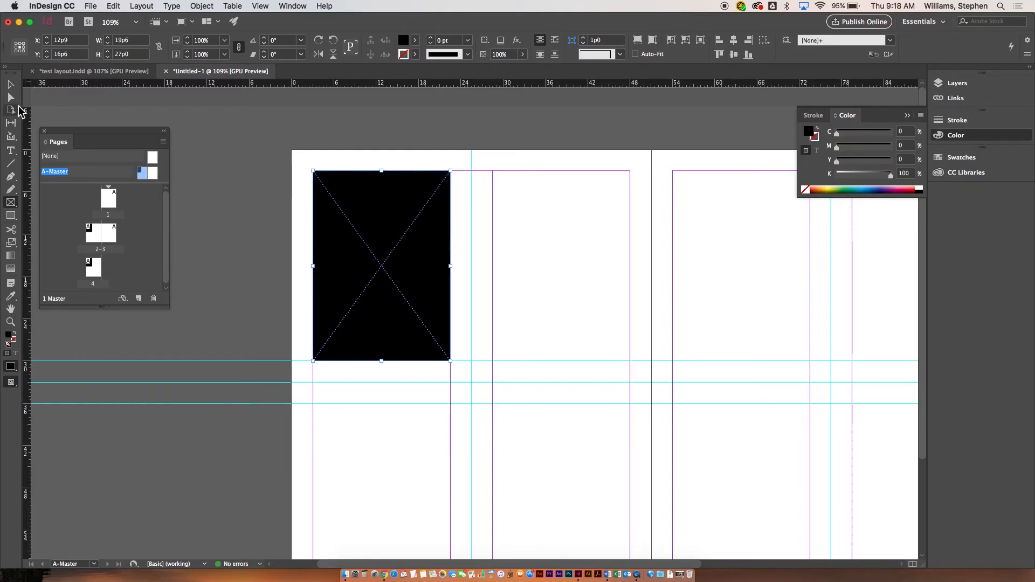
pyautogui.click(9, 86)
pyautogui.press('Delete')
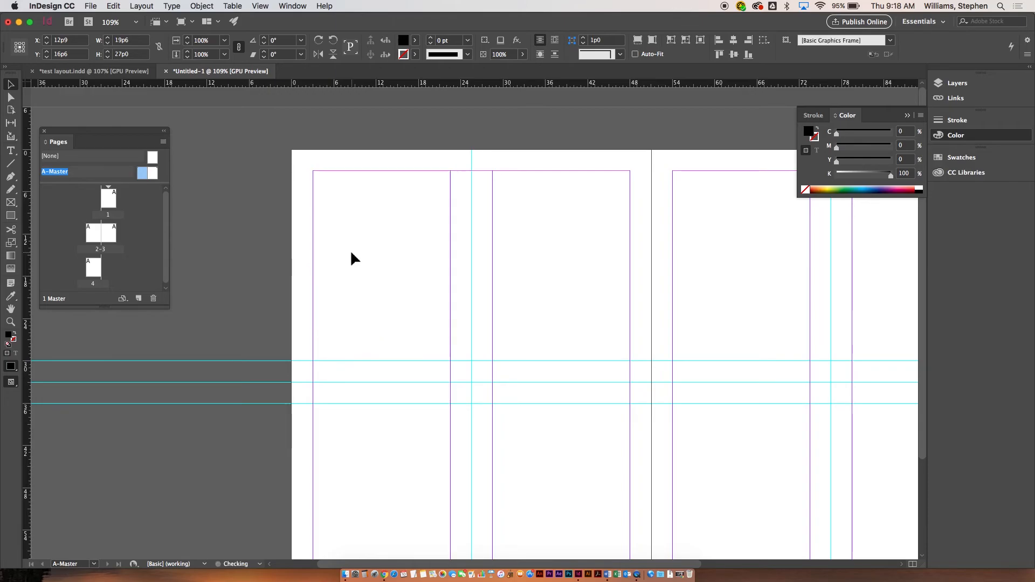
# Open page 1 to check the horizontal master guides.
pyautogui.doubleClick(108, 201)
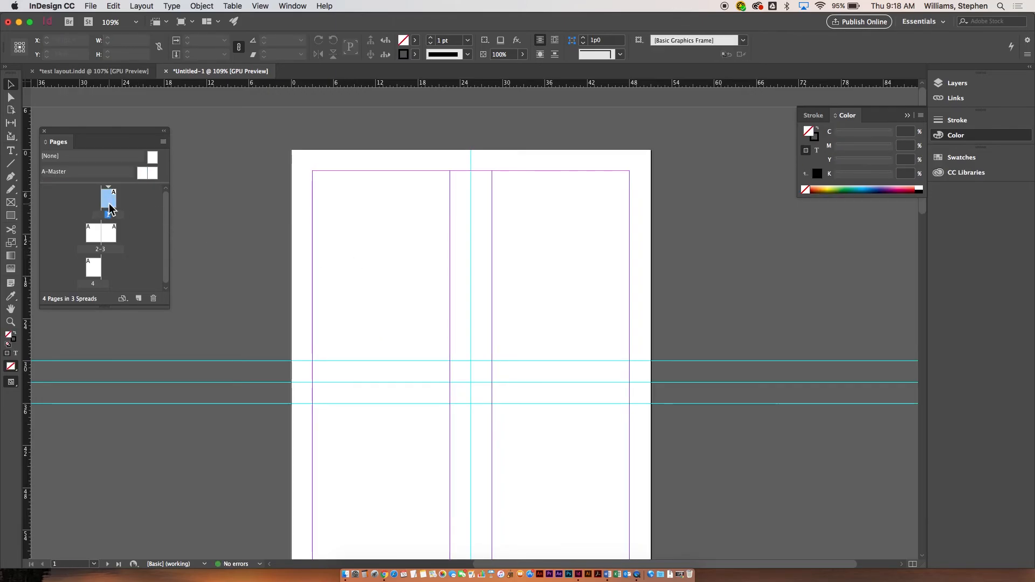
pyautogui.scroll(-5, 467, 318)
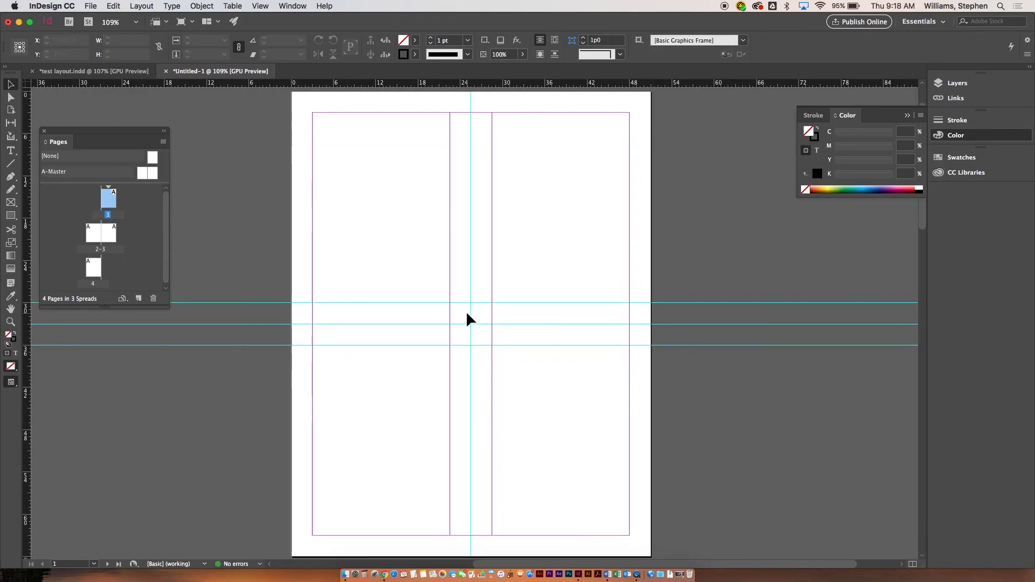